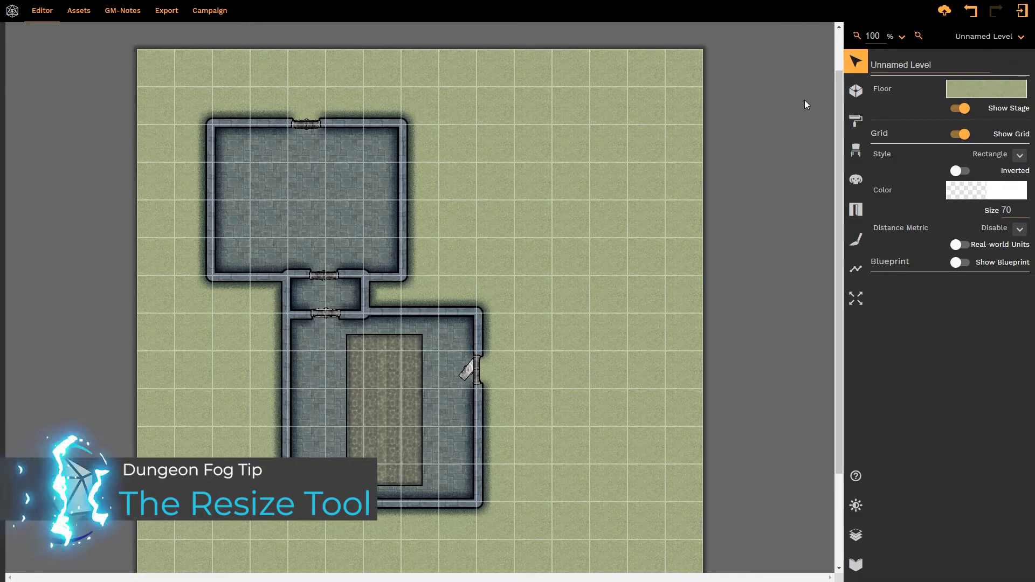
# Draw a four-corner room from beside the lower room to the map's right edge, then bring up map resizing.
pyautogui.click(855, 91)
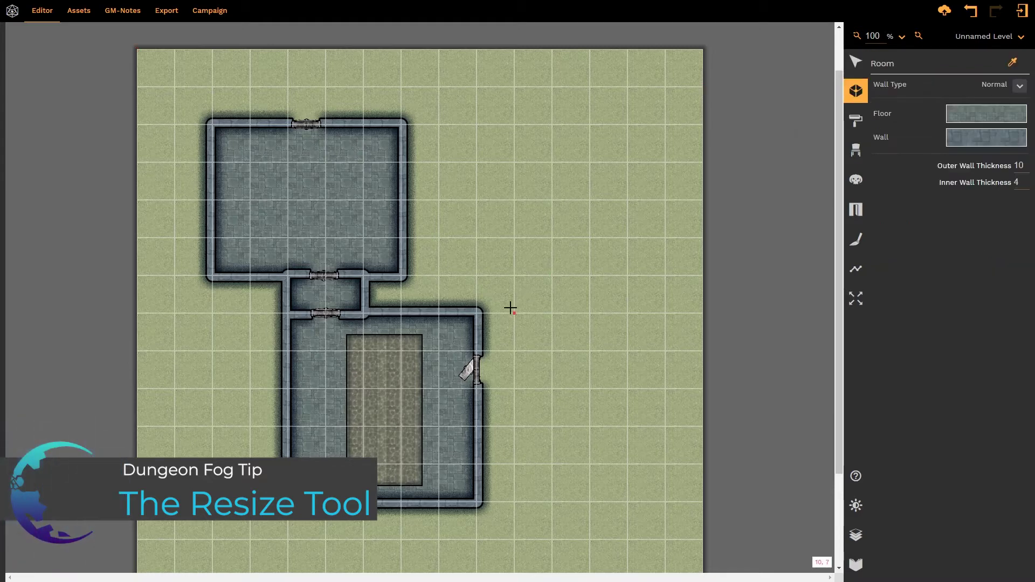
pyautogui.click(476, 351)
pyautogui.click(476, 161)
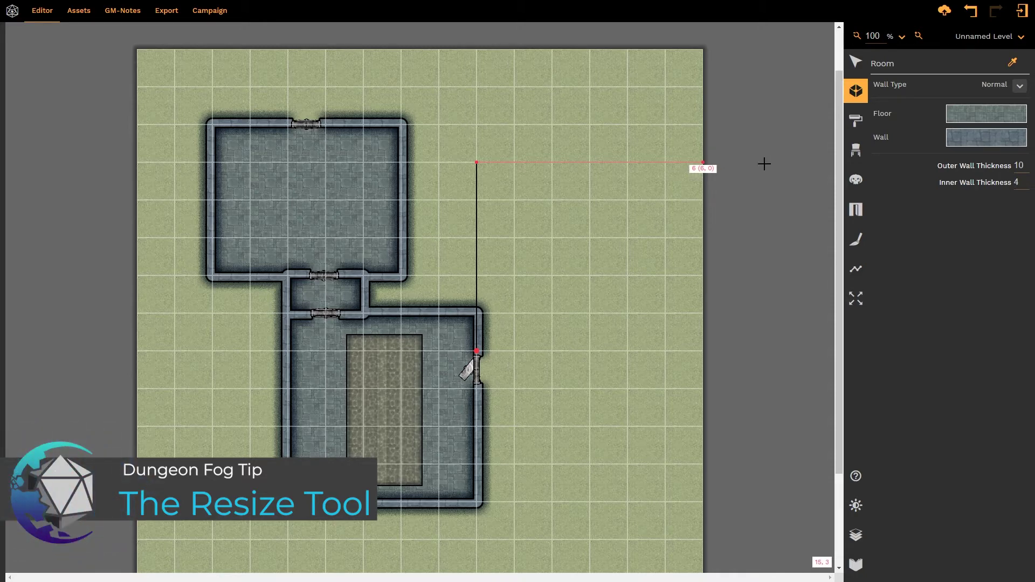
pyautogui.click(712, 161)
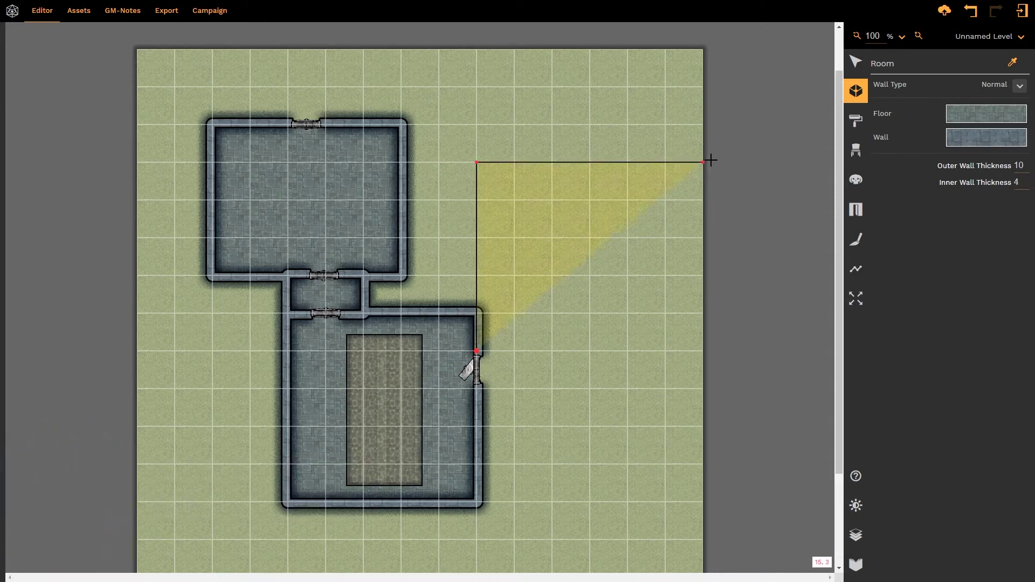
pyautogui.click(692, 348)
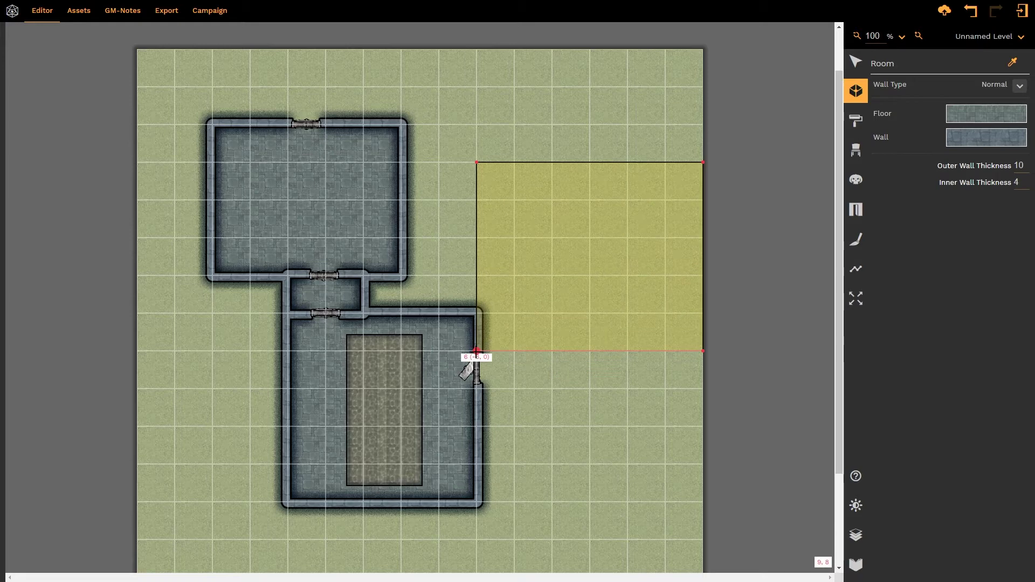
pyautogui.click(477, 350)
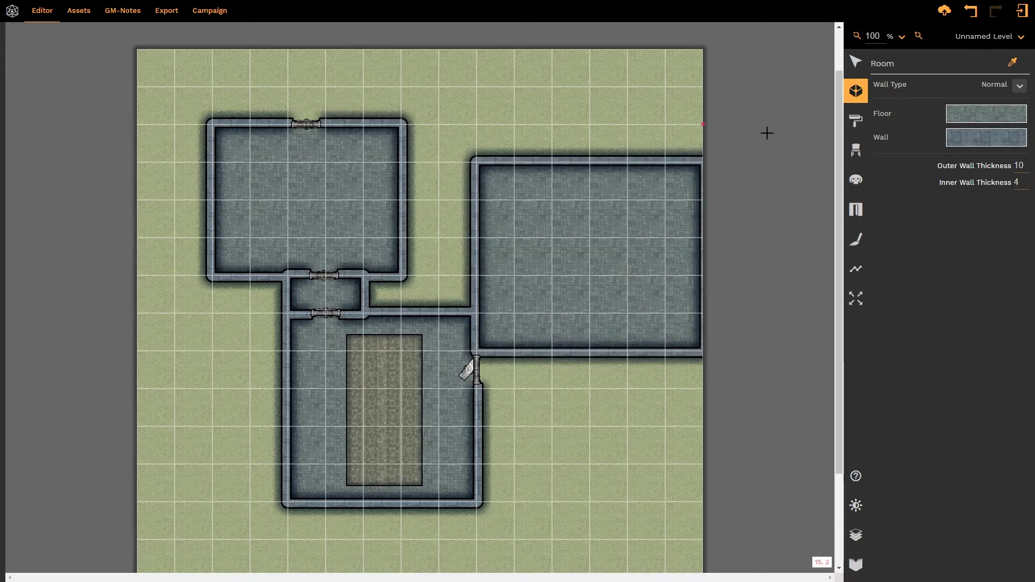
pyautogui.click(856, 299)
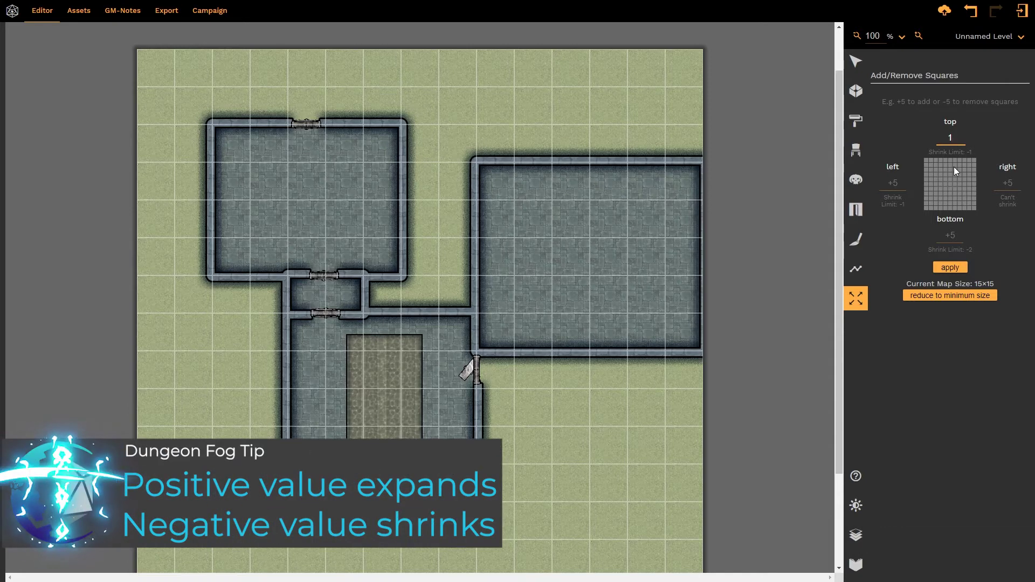
# Apply the 1-row top addition so the map becomes 15×16.
pyautogui.press('Return')
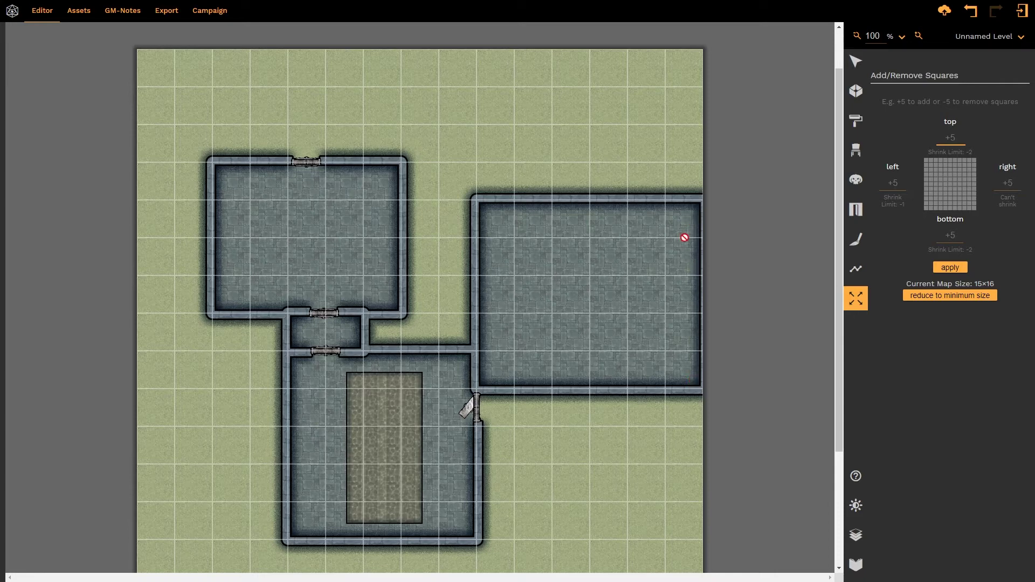
# Move the east room's top-right and bottom-right corners one square left.
pyautogui.click(856, 61)
pyautogui.click(667, 254)
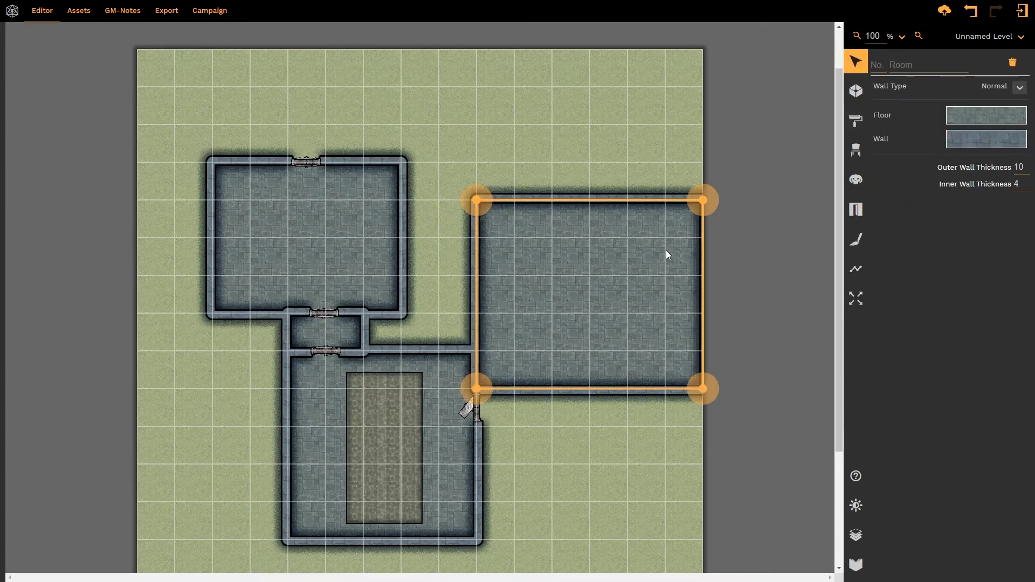
pyautogui.moveTo(702, 200); pyautogui.dragTo(666, 201)
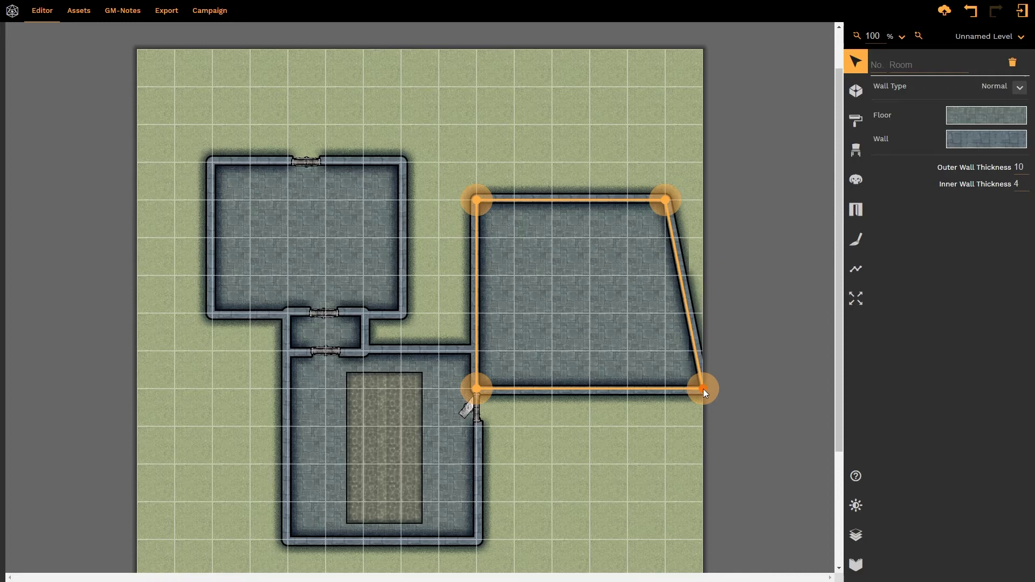
pyautogui.moveTo(702, 389); pyautogui.dragTo(666, 389)
pyautogui.click(648, 137)
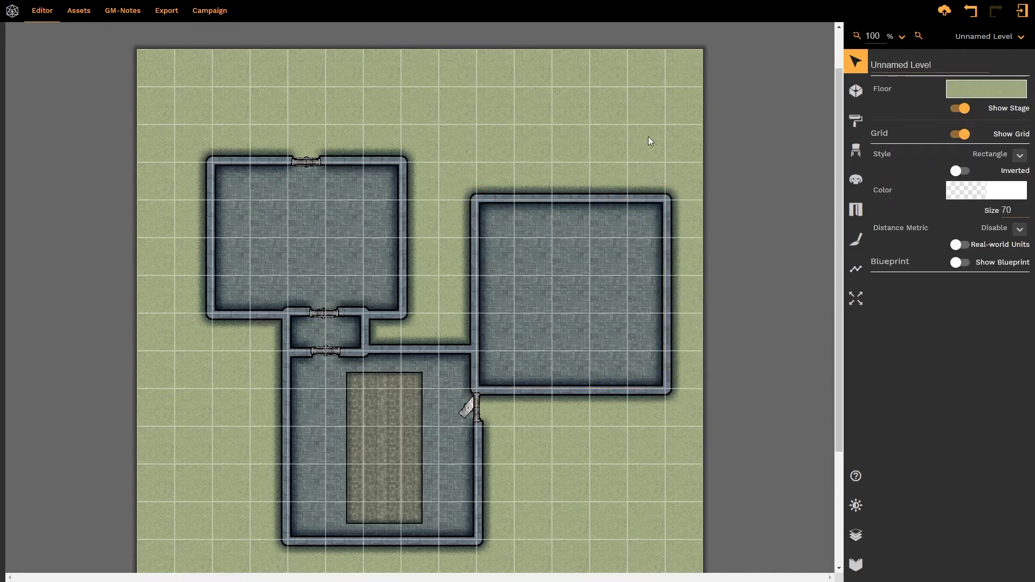
# Shift the east room's right corners a second square left, keeping it rectangular.
pyautogui.click(862, 305)
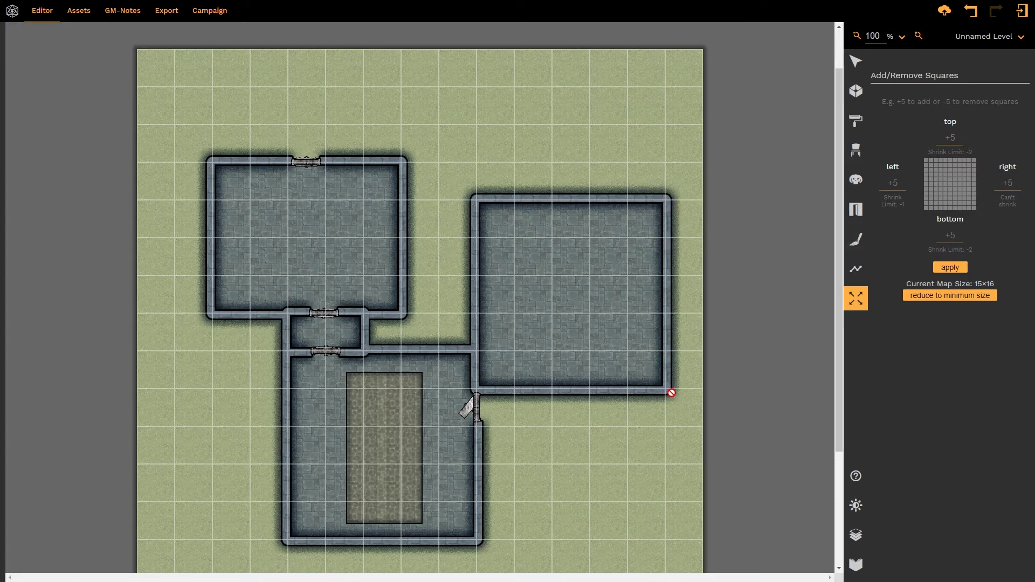
pyautogui.press('Escape')
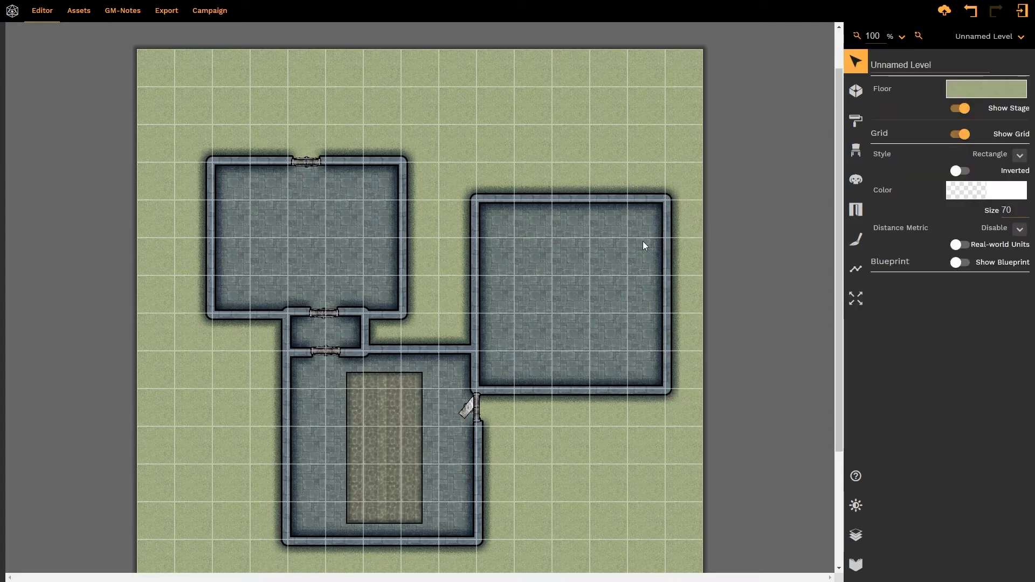
pyautogui.click(664, 200)
pyautogui.moveTo(665, 200); pyautogui.dragTo(627, 201)
pyautogui.click(662, 392)
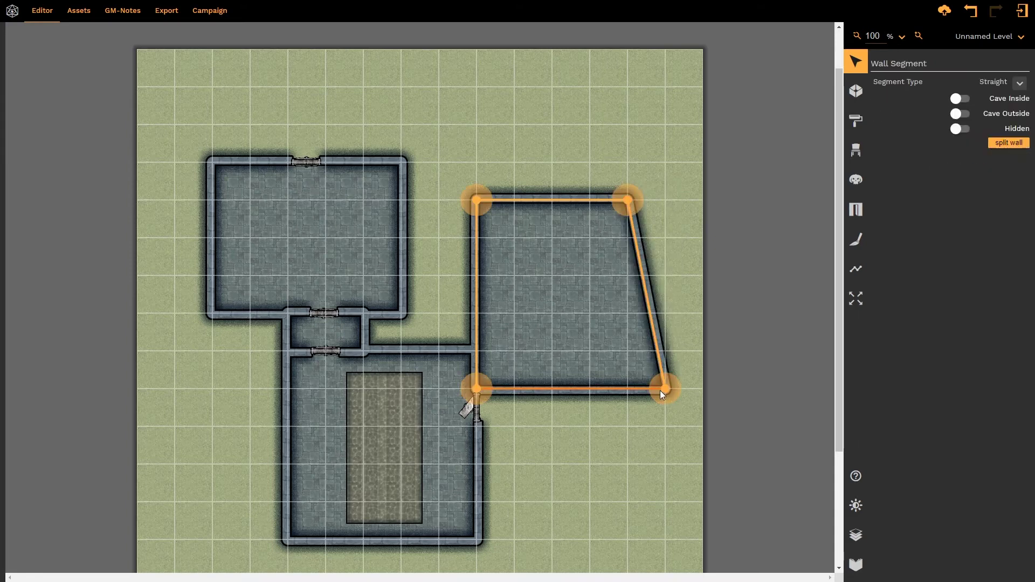
pyautogui.click(630, 392)
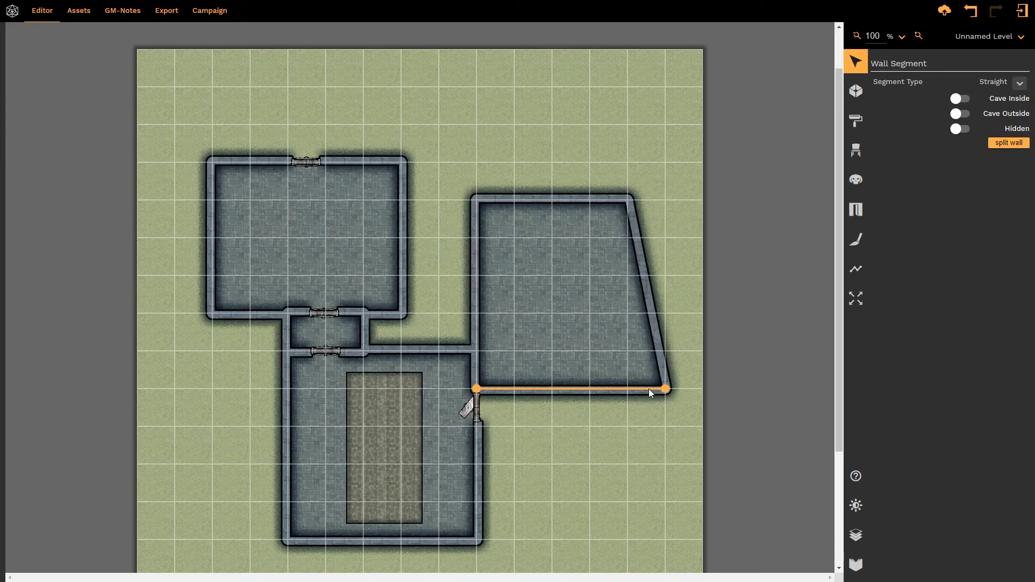
pyautogui.click(665, 389)
pyautogui.moveTo(665, 390); pyautogui.dragTo(636, 393)
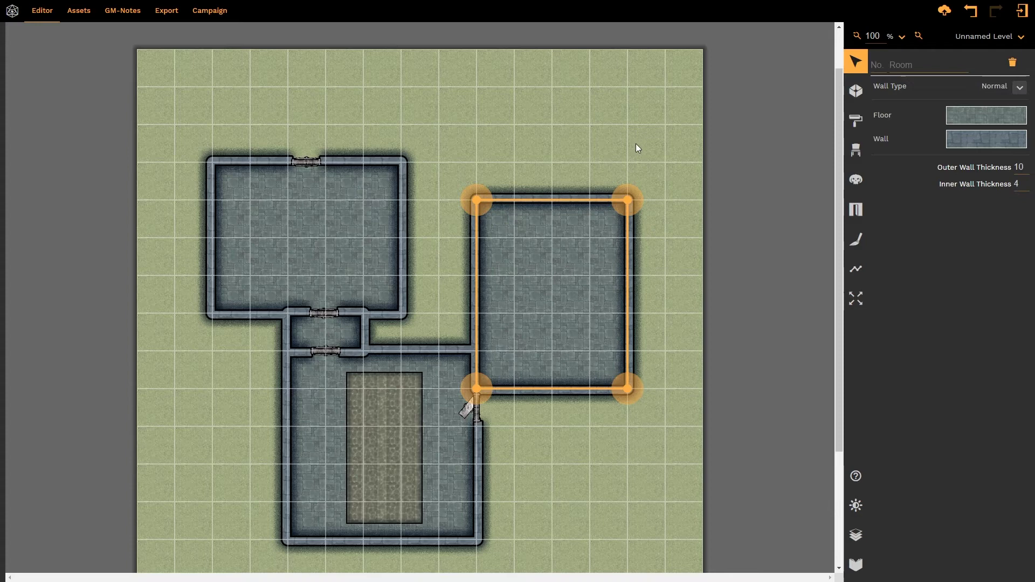
# Resize the map with 3 squares added left and right, 2 at the bottom and 10 on top.
pyautogui.click(862, 298)
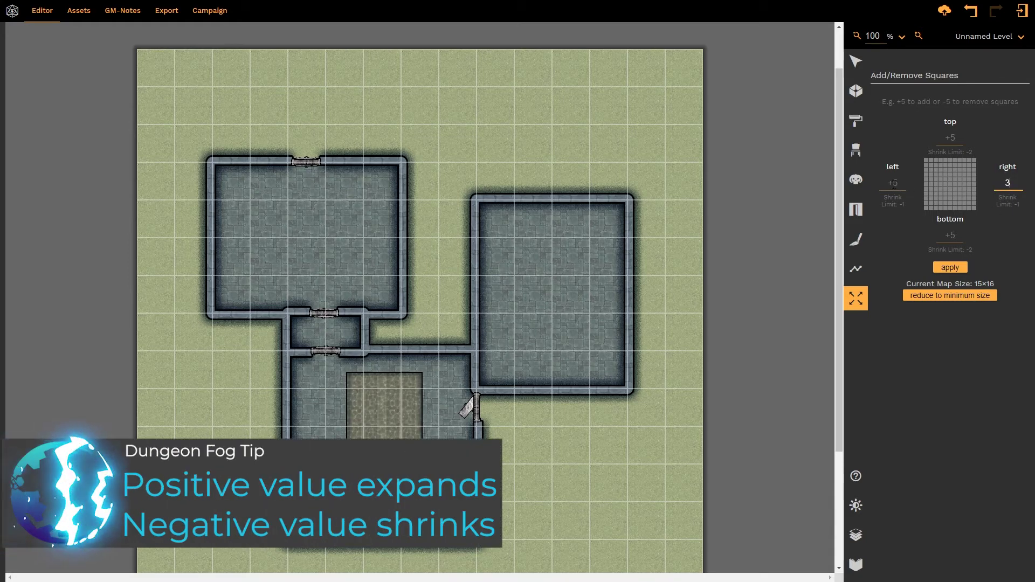
pyautogui.write('3')
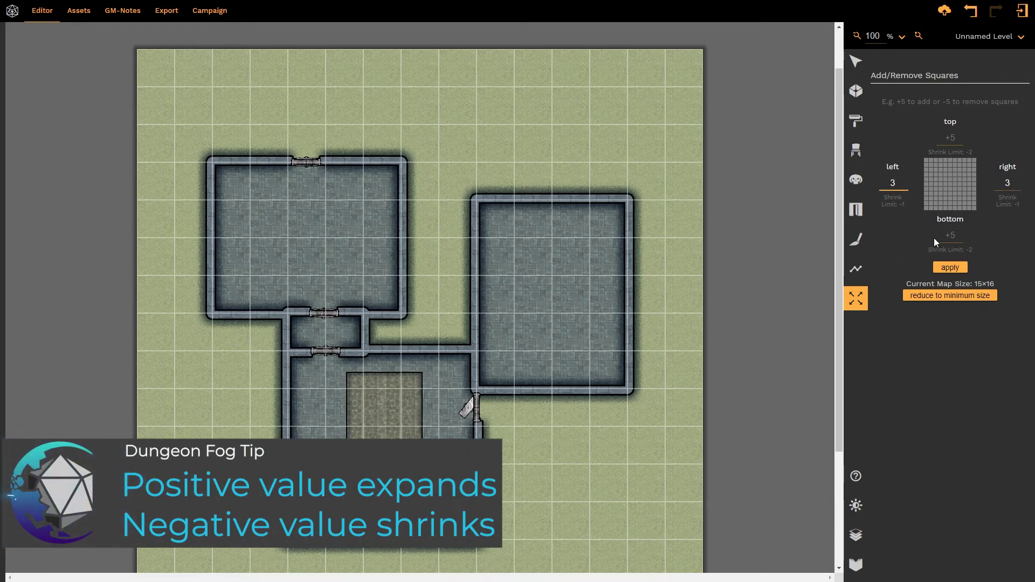
pyautogui.click(953, 237)
pyautogui.write('2')
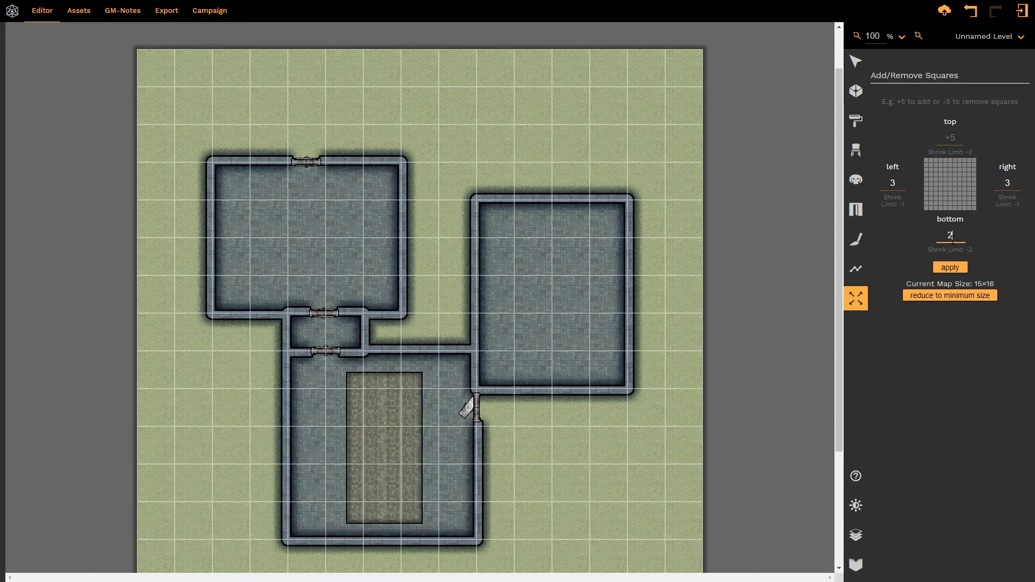
pyautogui.click(955, 141)
pyautogui.write('10')
pyautogui.click(951, 269)
pyautogui.scroll(-7, 495, 205)
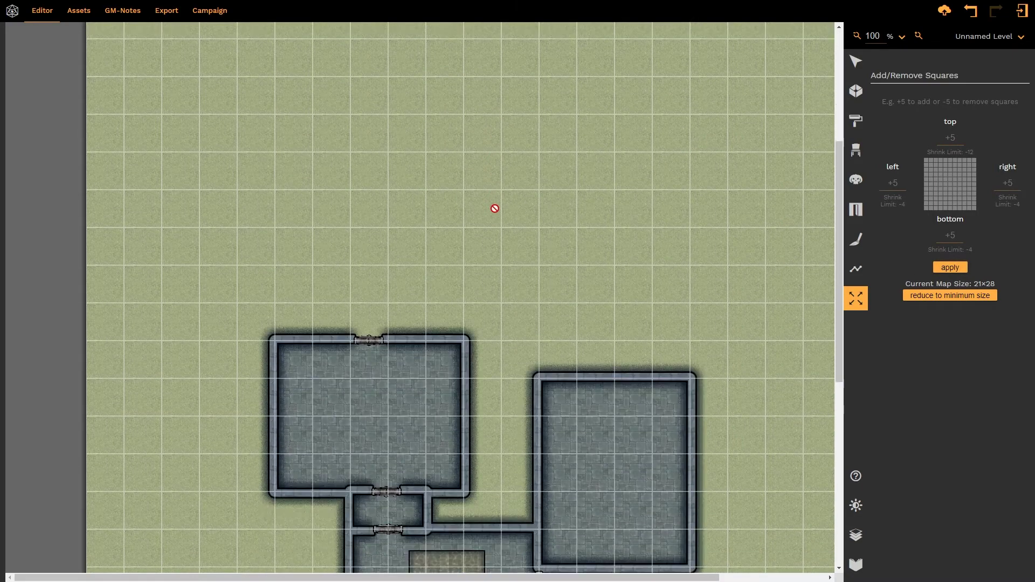
pyautogui.hscroll(3, 545, 511)
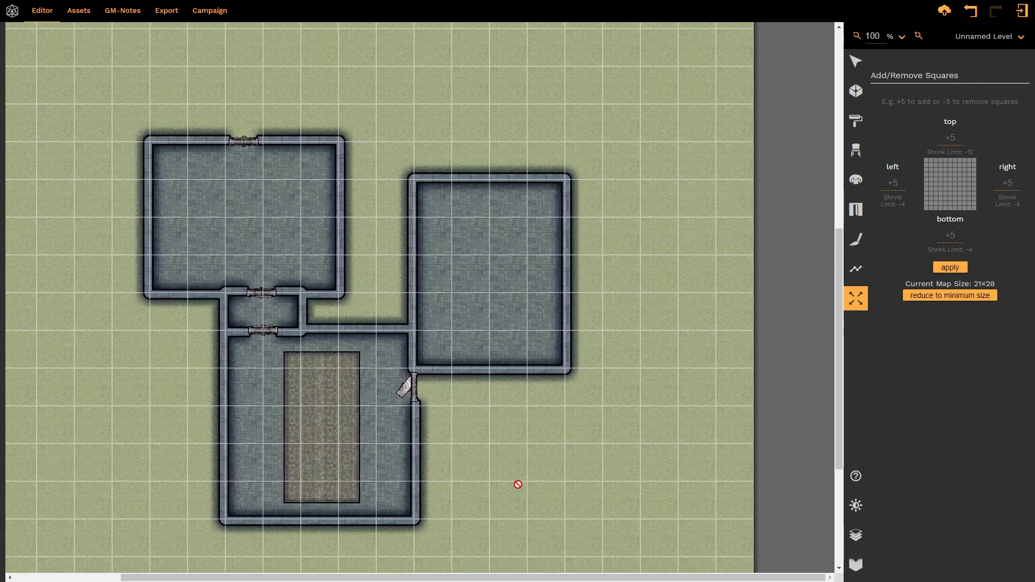
pyautogui.scroll(3, 518, 481)
pyautogui.scroll(4, 517, 482)
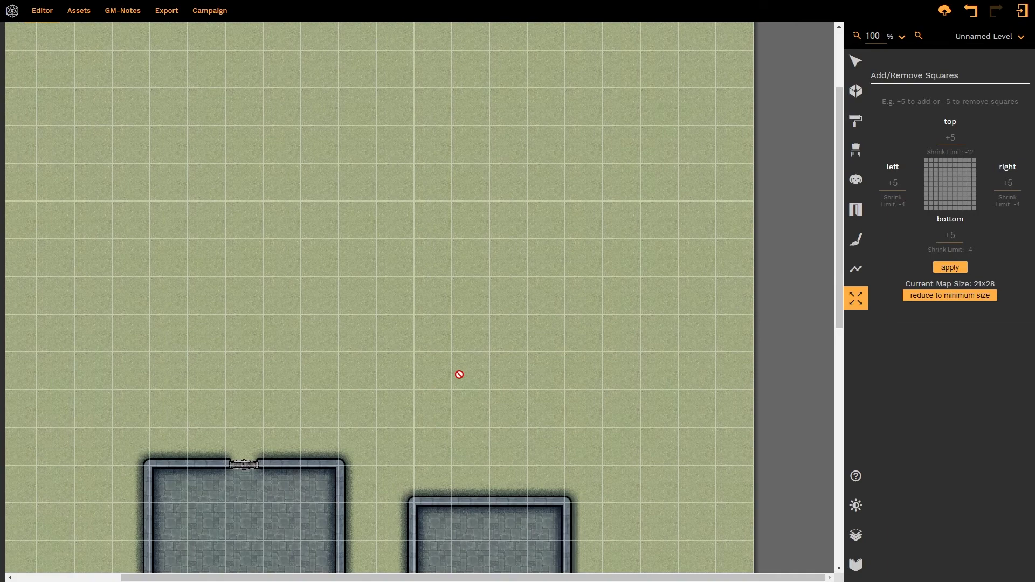
pyautogui.scroll(2, 459, 374)
pyautogui.scroll(-4, 458, 374)
pyautogui.scroll(2, 670, 330)
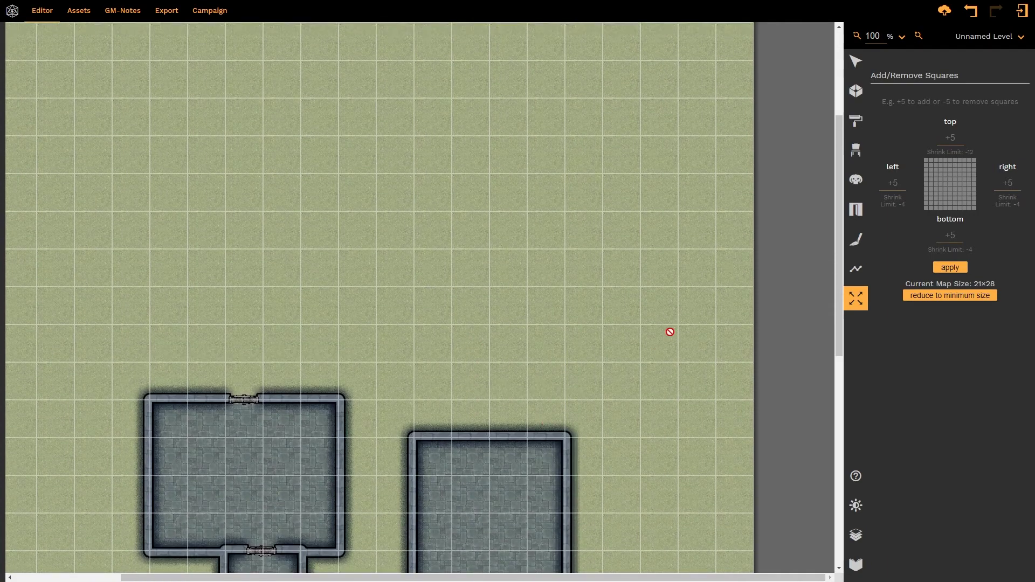
pyautogui.scroll(-2, 670, 332)
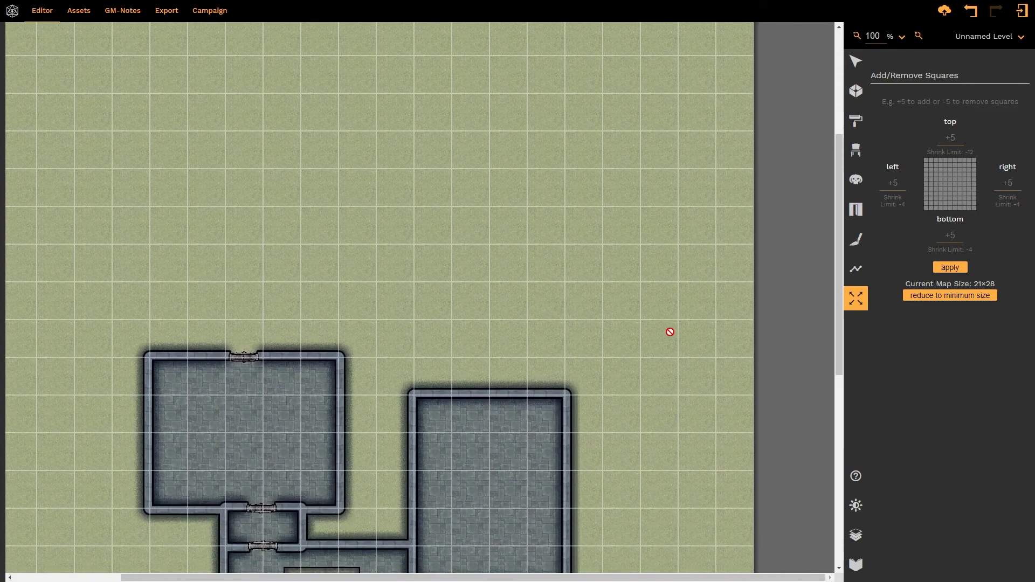
# Draw a tall hall north from the left room up to the map's top edge.
pyautogui.click(856, 91)
pyautogui.scroll(1, 338, 275)
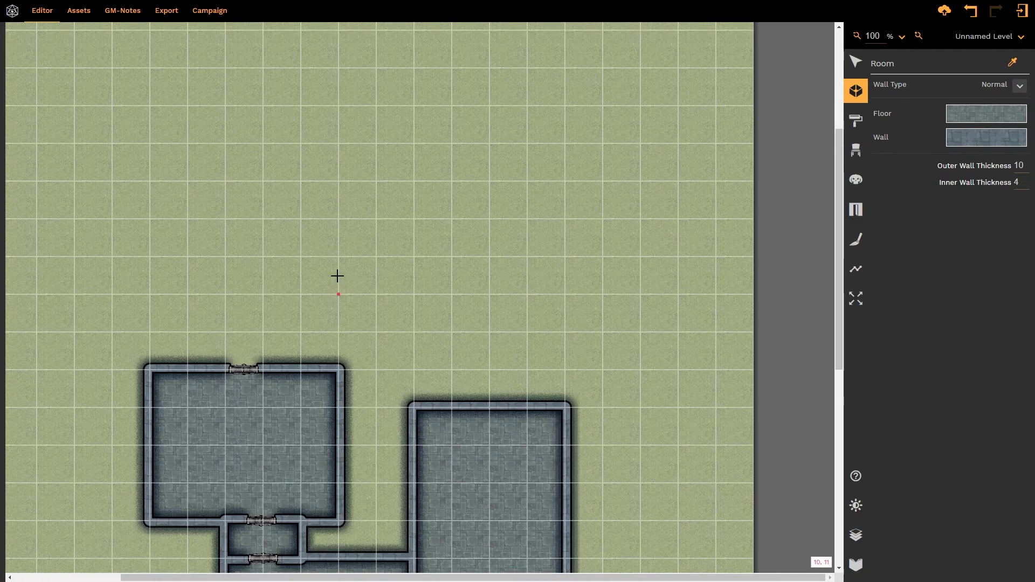
pyautogui.moveTo(143, 397)
pyautogui.mouseDown()
pyautogui.moveTo(154, 358)
pyautogui.moveTo(139, 293)
pyautogui.moveTo(156, 107)
pyautogui.moveTo(290, 115)
pyautogui.moveTo(333, 107)
pyautogui.moveTo(313, 228)
pyautogui.moveTo(338, 371)
pyautogui.moveTo(150, 378)
pyautogui.mouseUp()
pyautogui.scroll(3, 138, 245)
pyautogui.scroll(-4, 312, 224)
pyautogui.scroll(4, 224, 330)
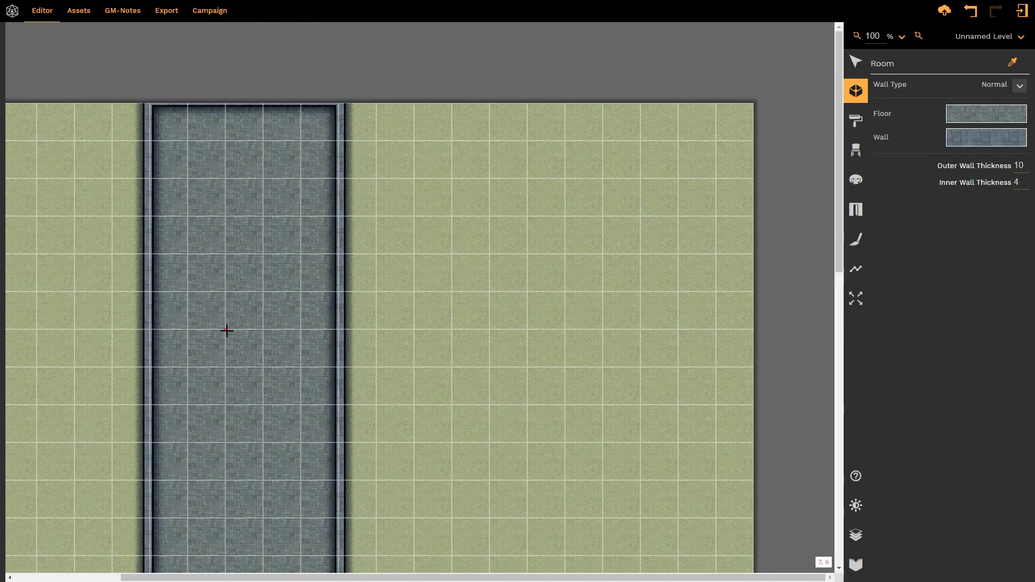
# Add two rows of squares to the top of the map.
pyautogui.click(855, 297)
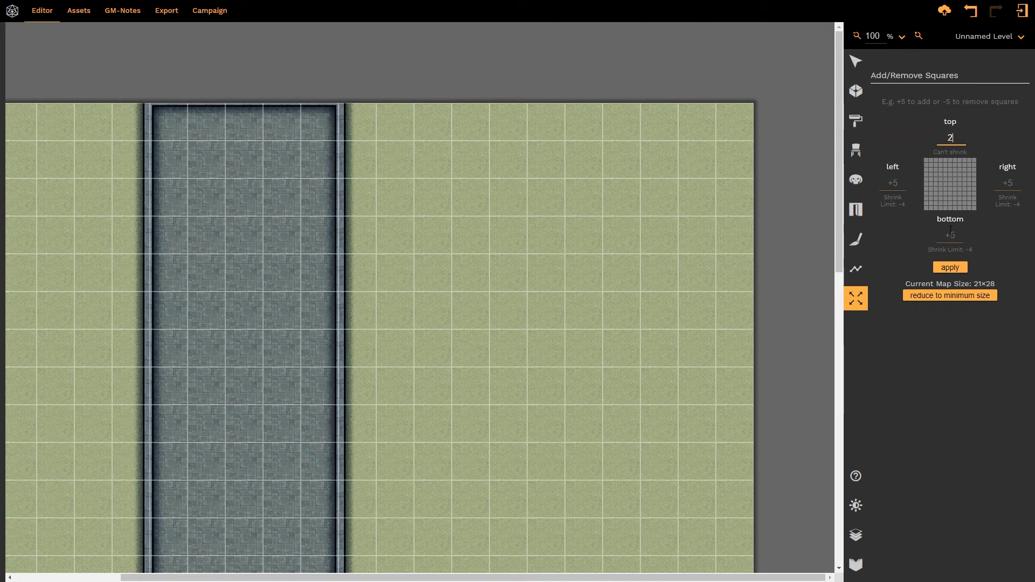
pyautogui.click(949, 267)
pyautogui.rightClick(950, 268)
pyautogui.press('Escape')
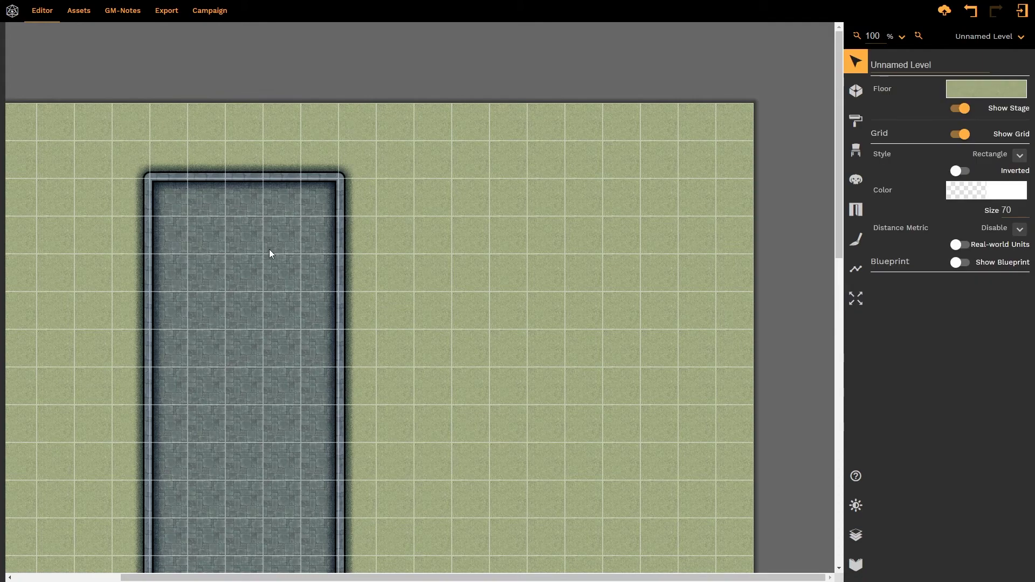
# Raise the hall's top-right and top-left corners into the new rows so its top wall is level.
pyautogui.click(268, 251)
pyautogui.moveTo(339, 178); pyautogui.dragTo(340, 140)
pyautogui.moveTo(151, 180); pyautogui.dragTo(150, 140)
pyautogui.scroll(5, 334, 173)
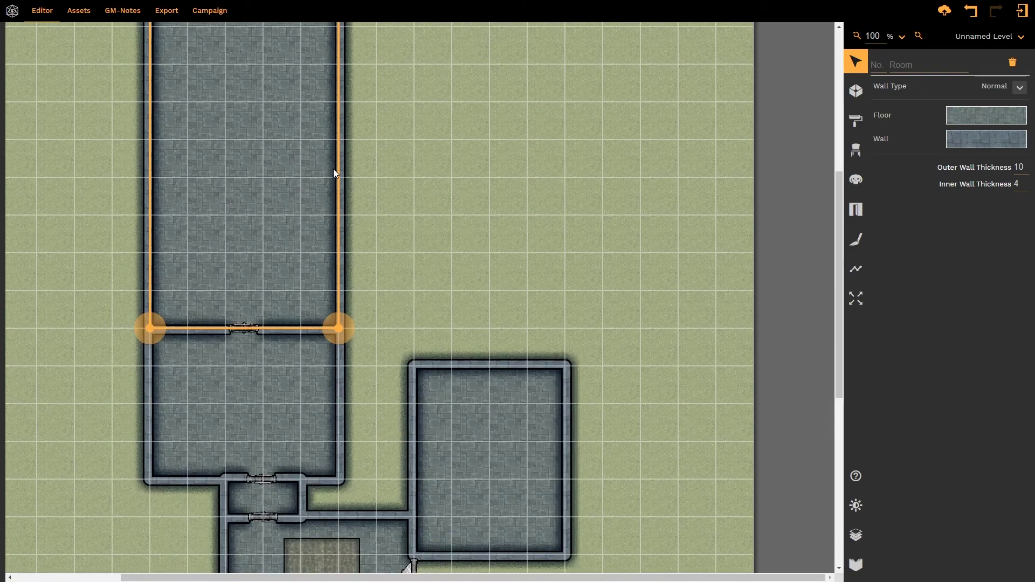
pyautogui.scroll(-3, 334, 172)
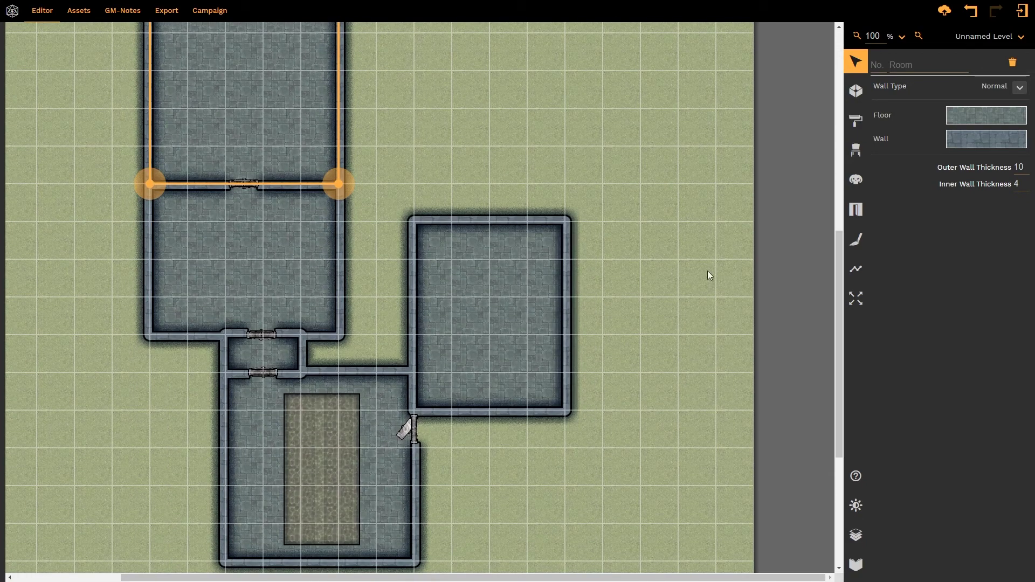
pyautogui.scroll(-5, 728, 429)
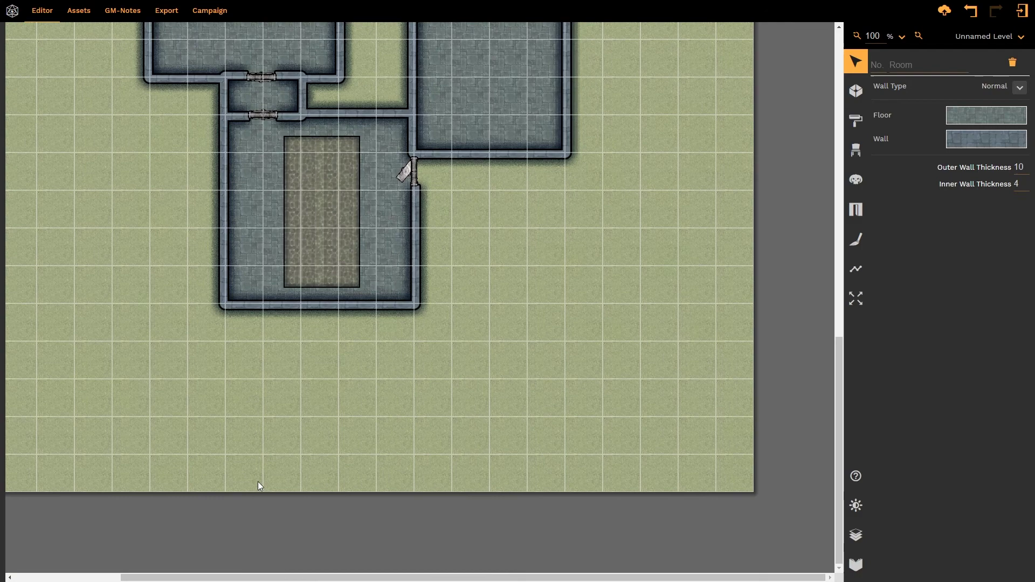
pyautogui.scroll(1, 134, 450)
pyautogui.scroll(12, 134, 449)
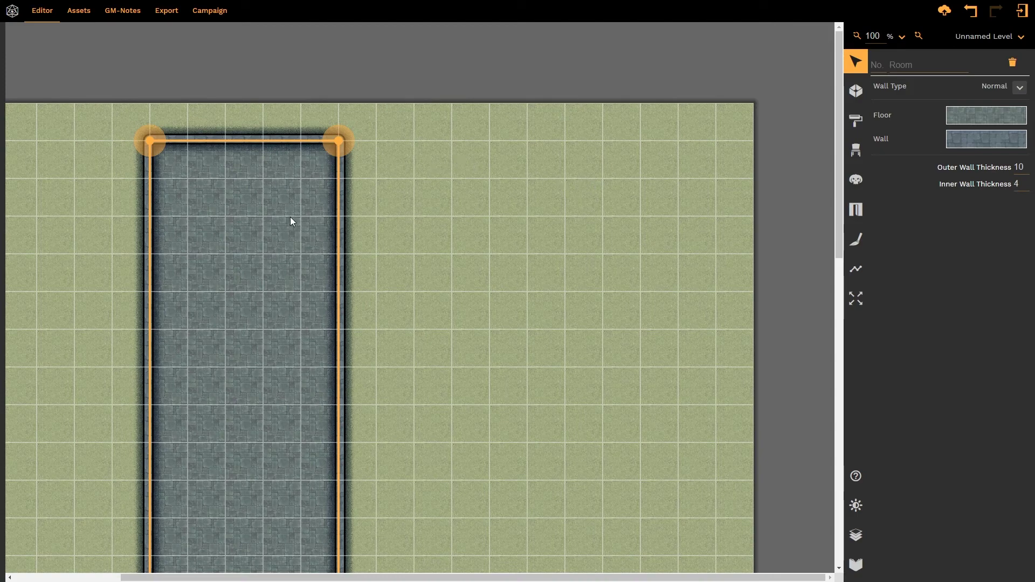
# Drag both of the hall's top corners above the map border, then deselect the hall.
pyautogui.scroll(-8, 246, 209)
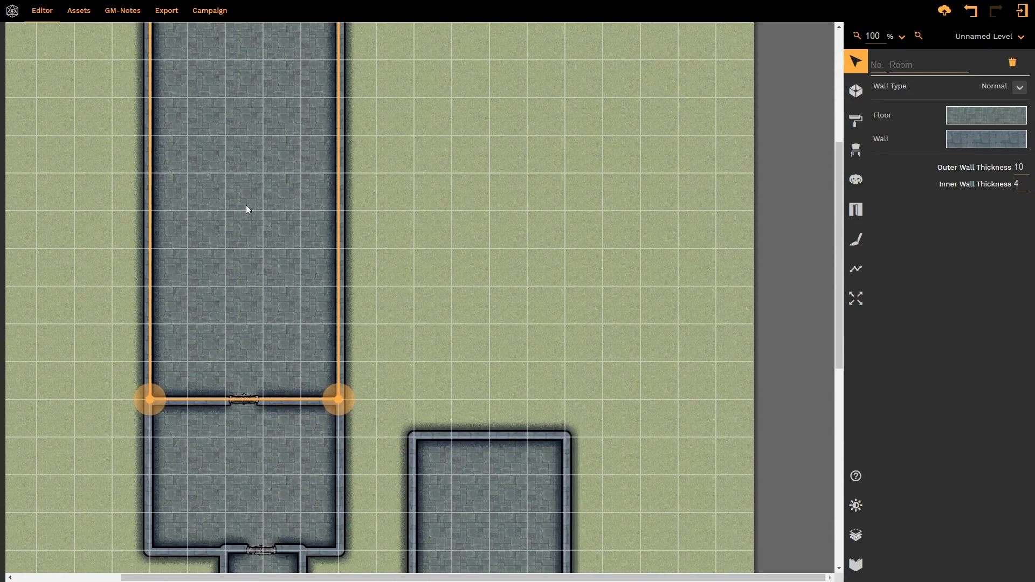
pyautogui.scroll(7, 247, 209)
pyautogui.scroll(1, 247, 207)
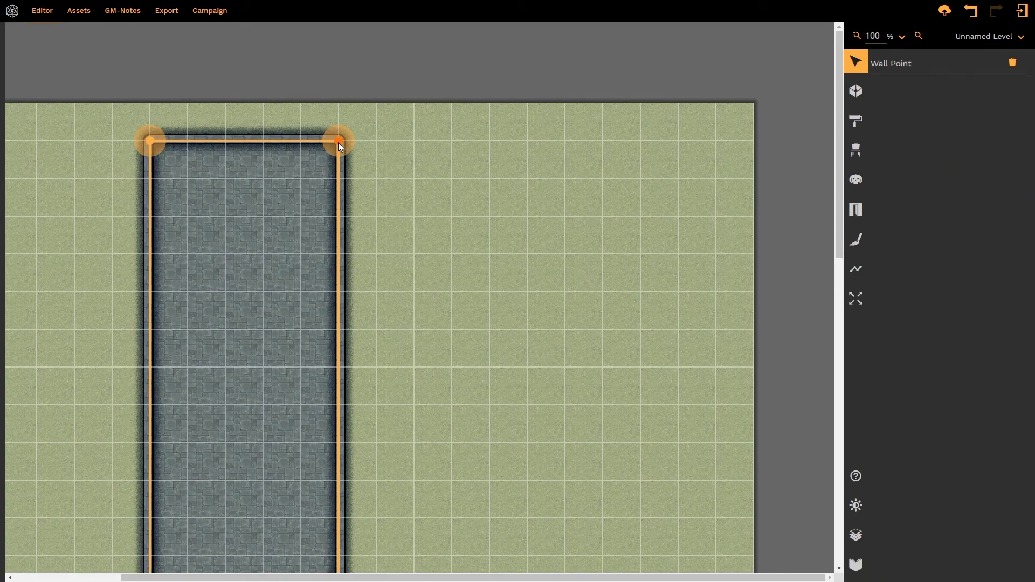
pyautogui.moveTo(338, 142); pyautogui.dragTo(338, 65)
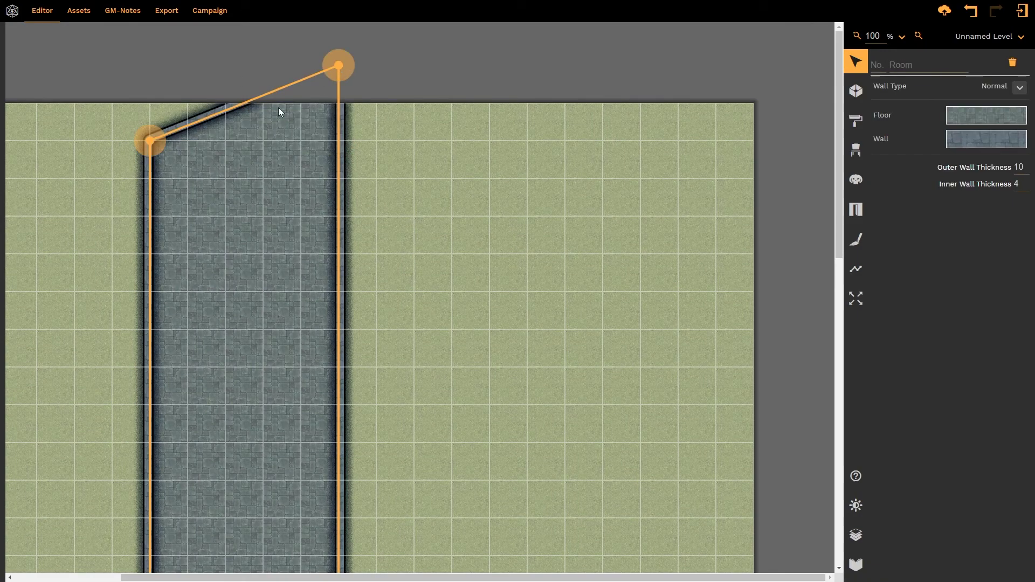
pyautogui.click(157, 139)
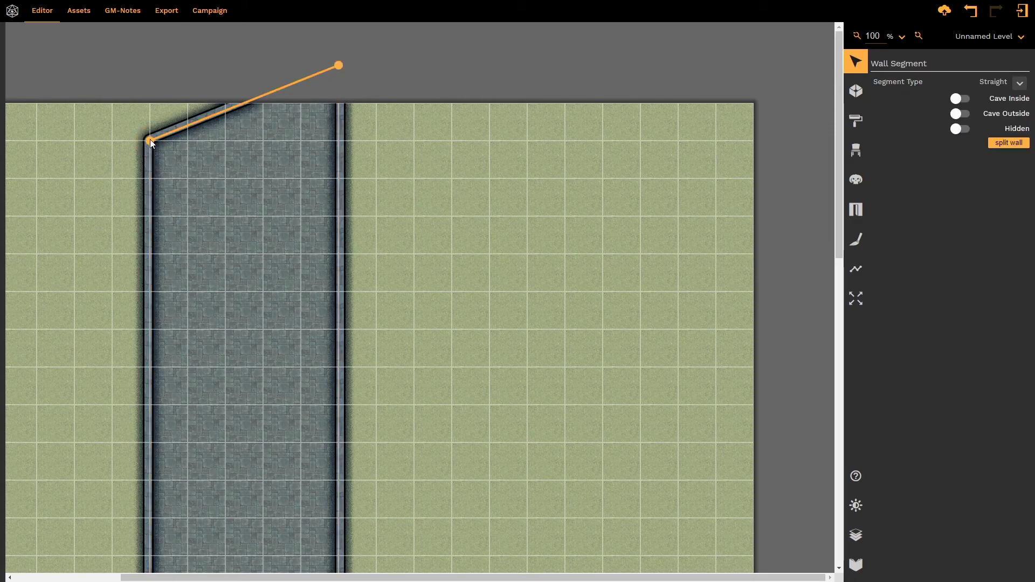
pyautogui.click(182, 169)
pyautogui.moveTo(151, 141); pyautogui.dragTo(153, 63)
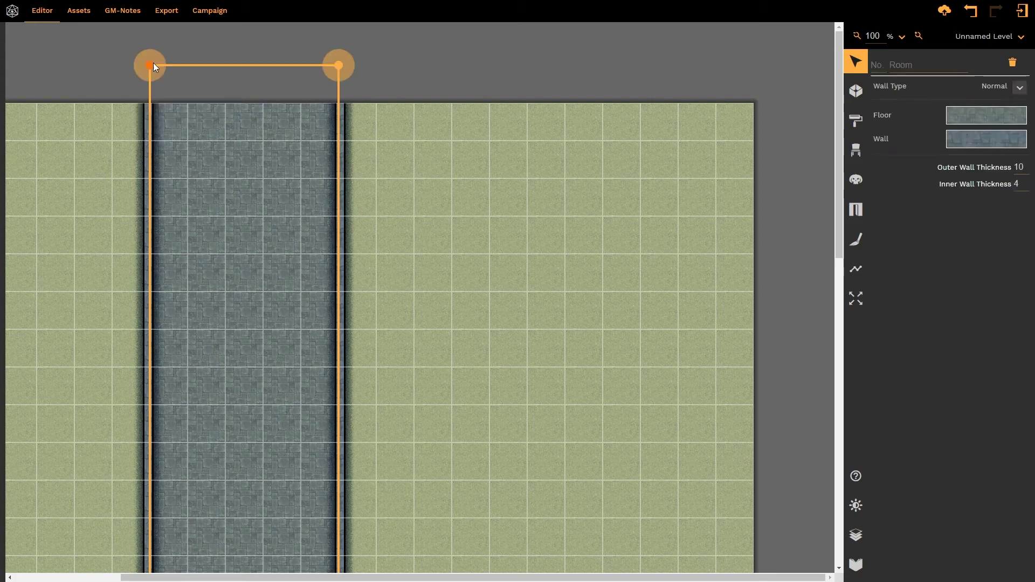
pyautogui.click(442, 47)
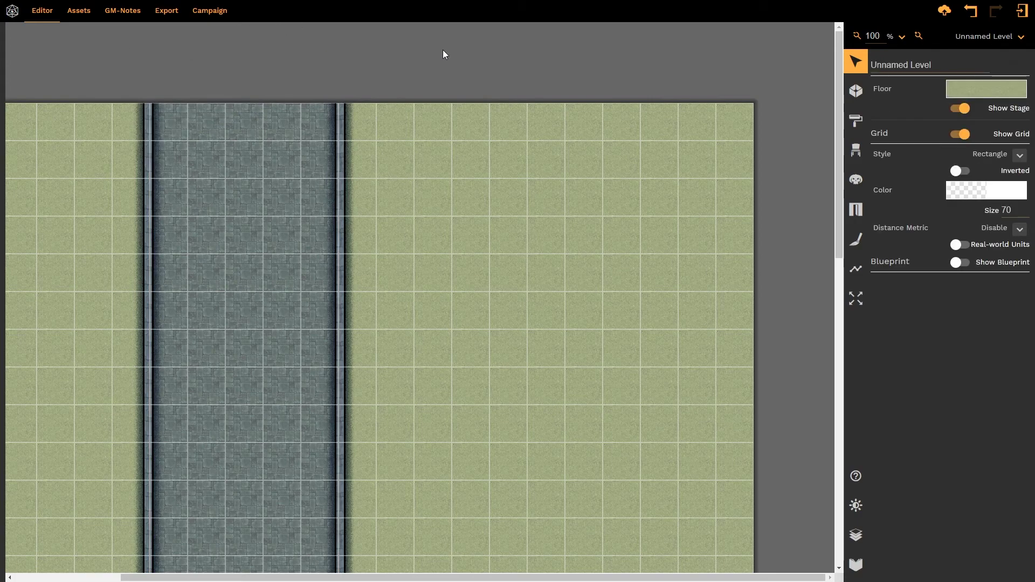
# Reopen the Add/Remove Squares panel, undo the last edit, and check the hall across the map's height.
pyautogui.click(856, 302)
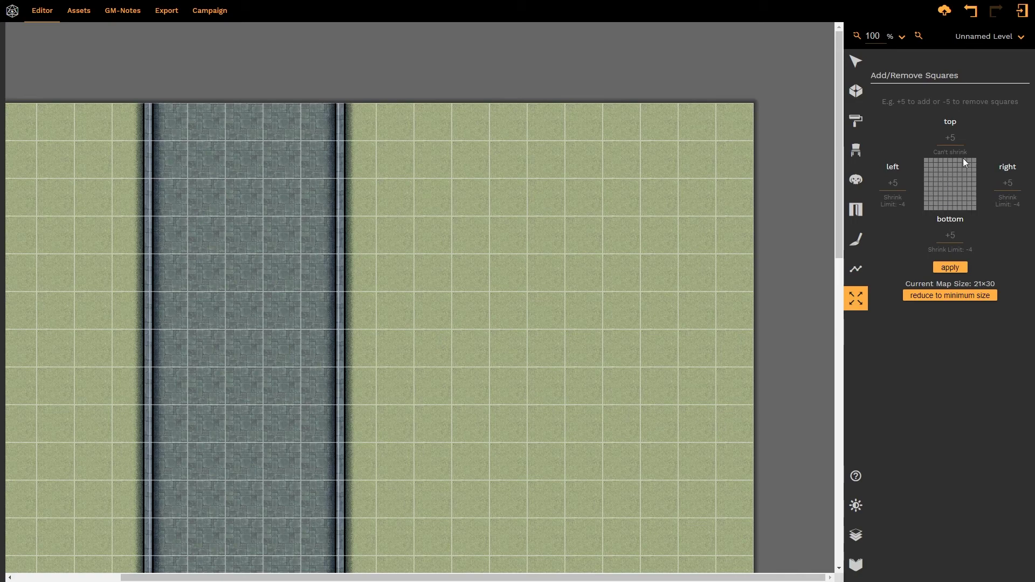
pyautogui.hotkey('ctrl', 'z')
pyautogui.scroll(-8, 649, 358)
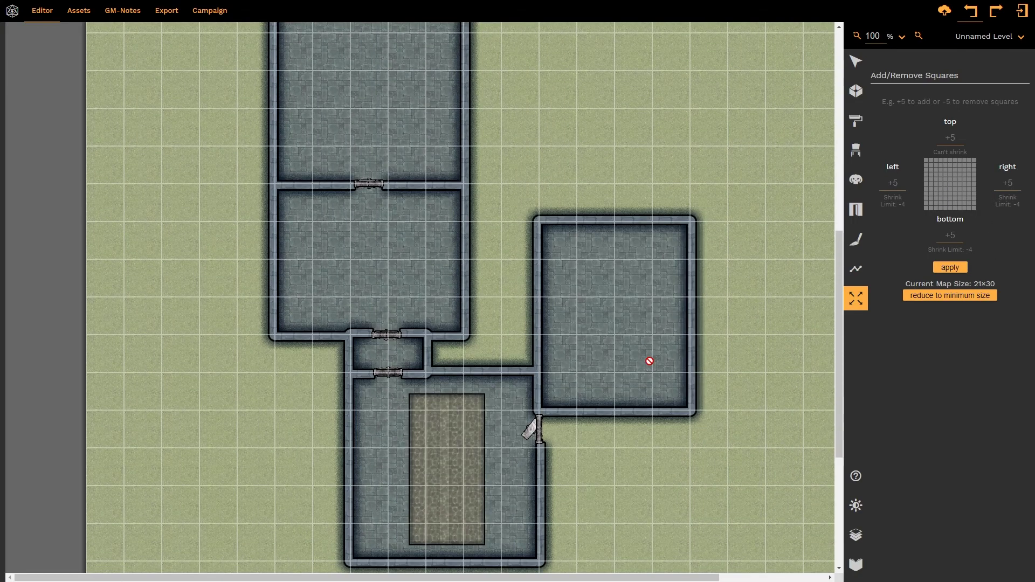
pyautogui.scroll(-5, 649, 358)
pyautogui.scroll(3, 620, 458)
pyautogui.moveTo(593, 578); pyautogui.dragTo(680, 580)
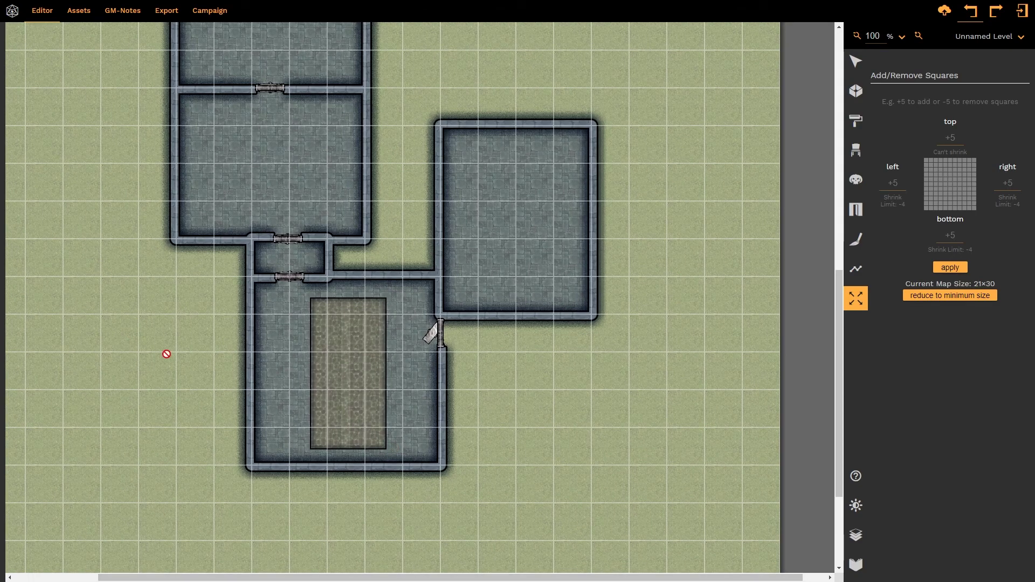
pyautogui.scroll(10, 262, 409)
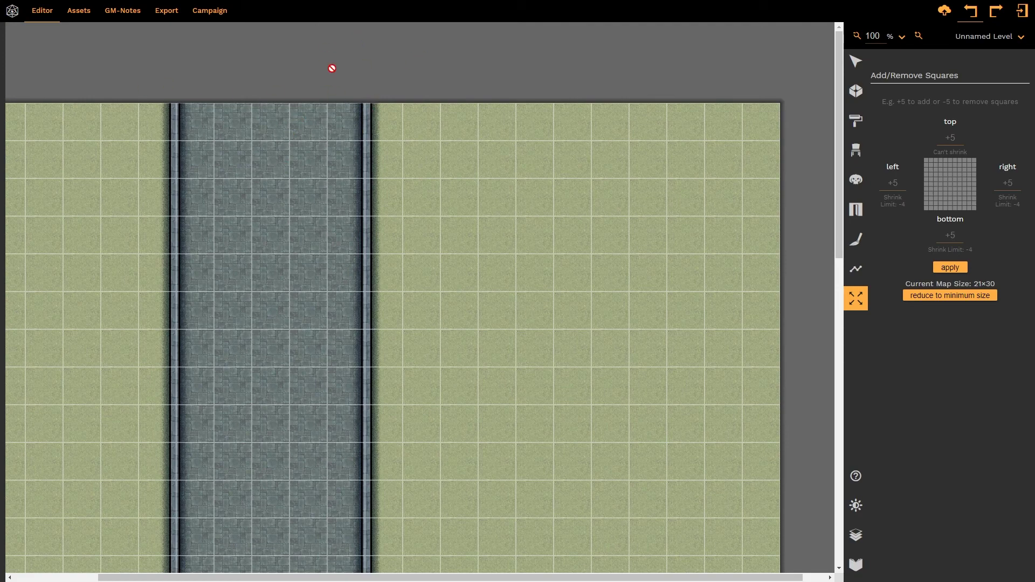
pyautogui.click(931, 295)
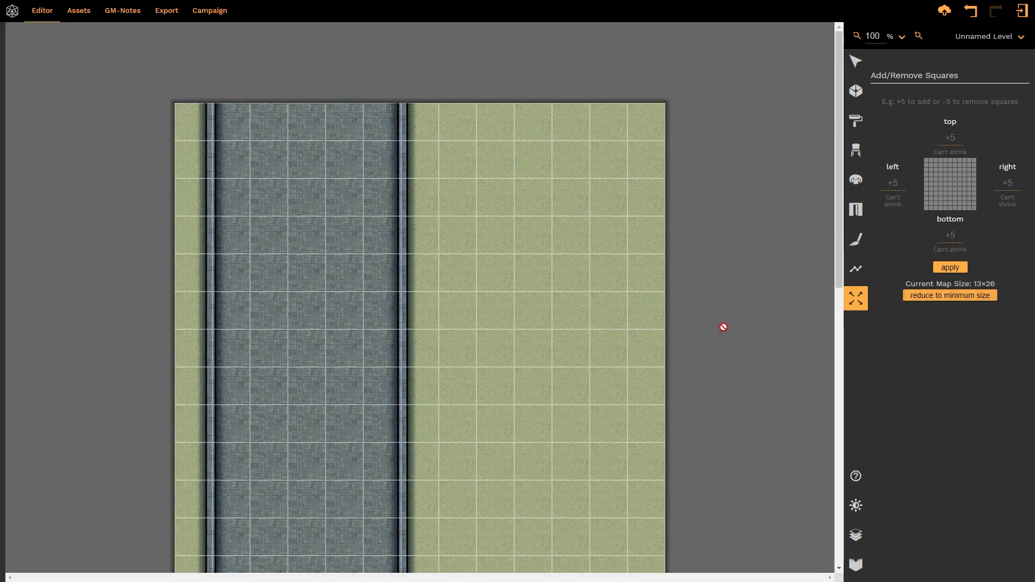
pyautogui.scroll(-10, 496, 132)
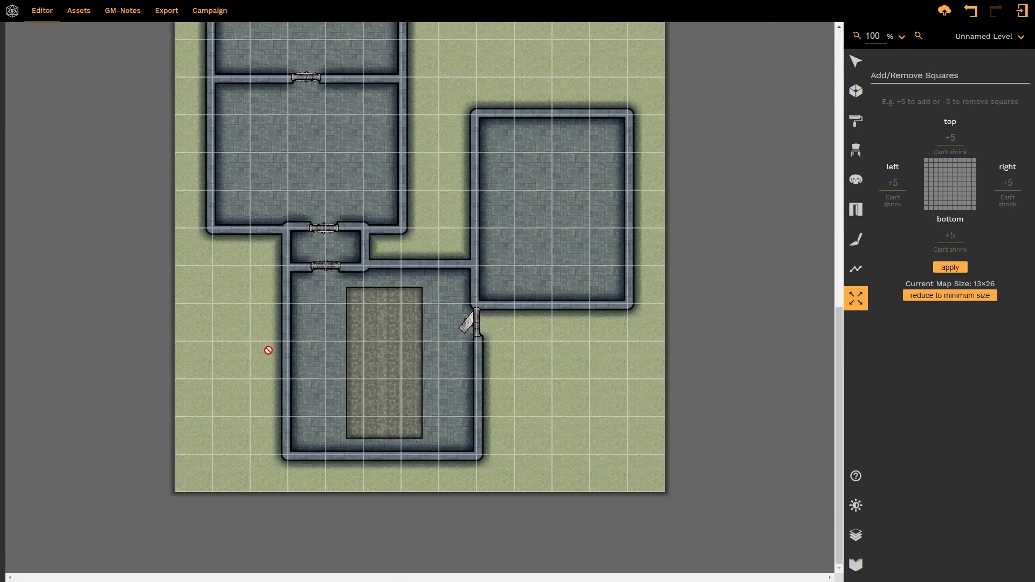
pyautogui.scroll(8, 345, 387)
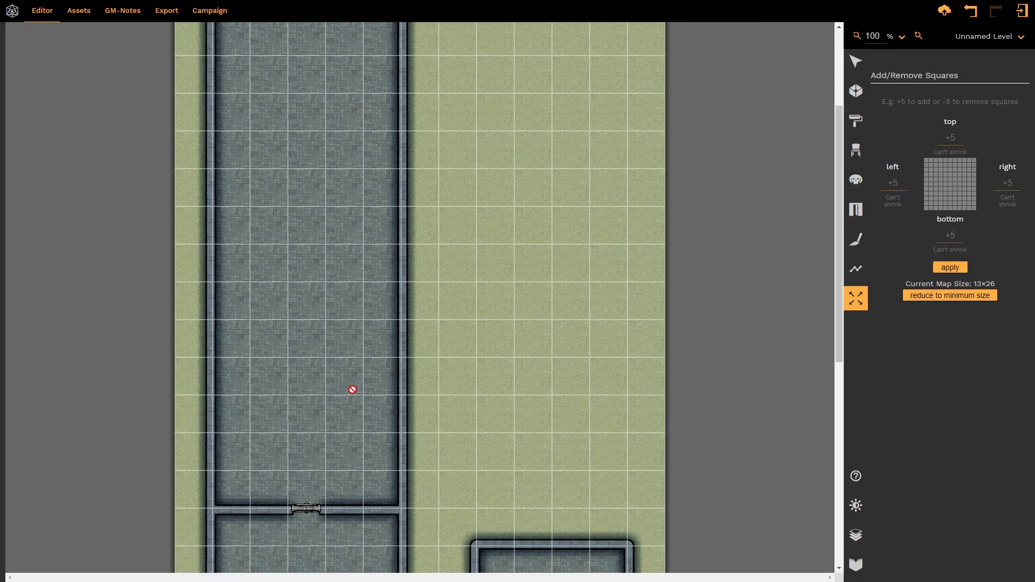
pyautogui.scroll(3, 352, 389)
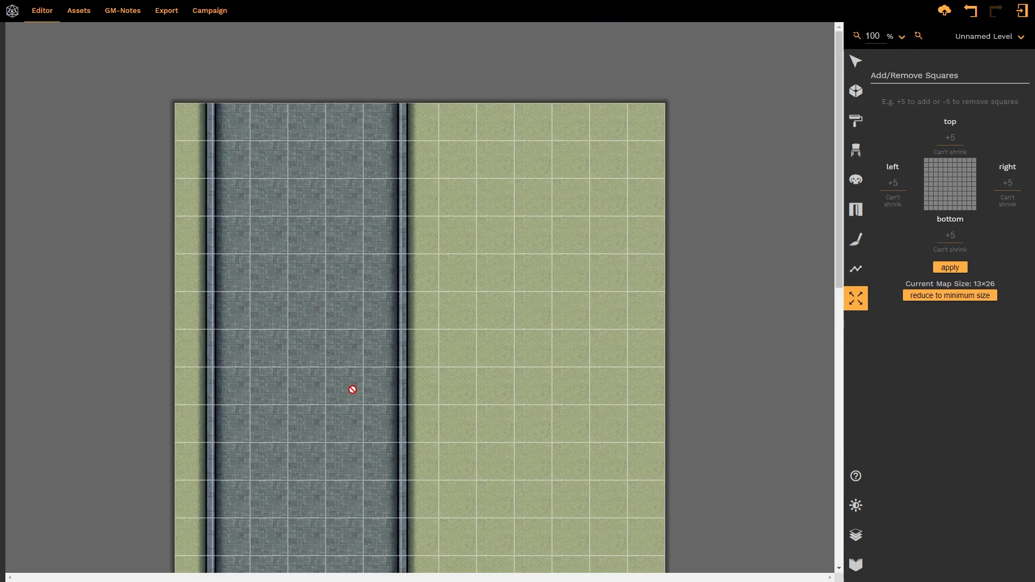
pyautogui.scroll(-5, 353, 389)
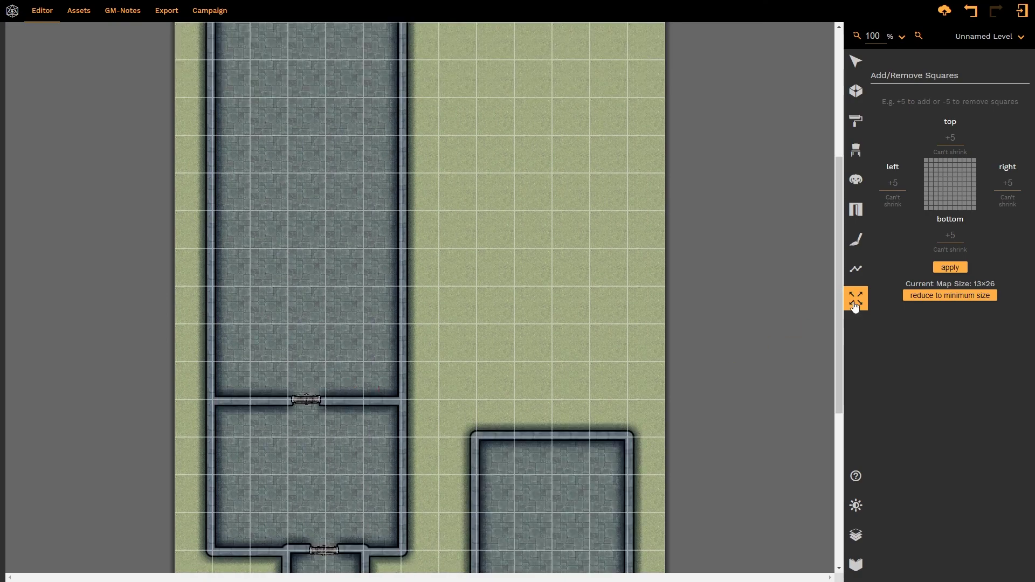